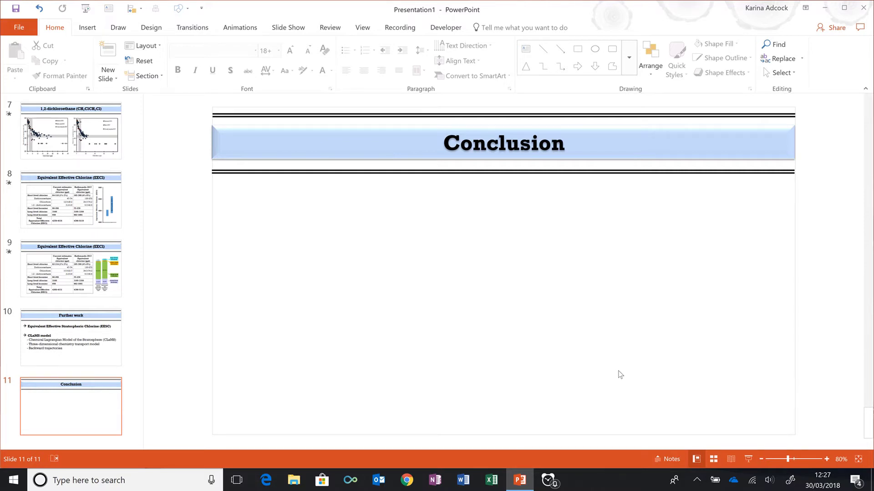
# Open the Slide Zoom picker from the Insert tab's Zoom menu.
pyautogui.moveTo(137, 401); pyautogui.dragTo(148, 436)
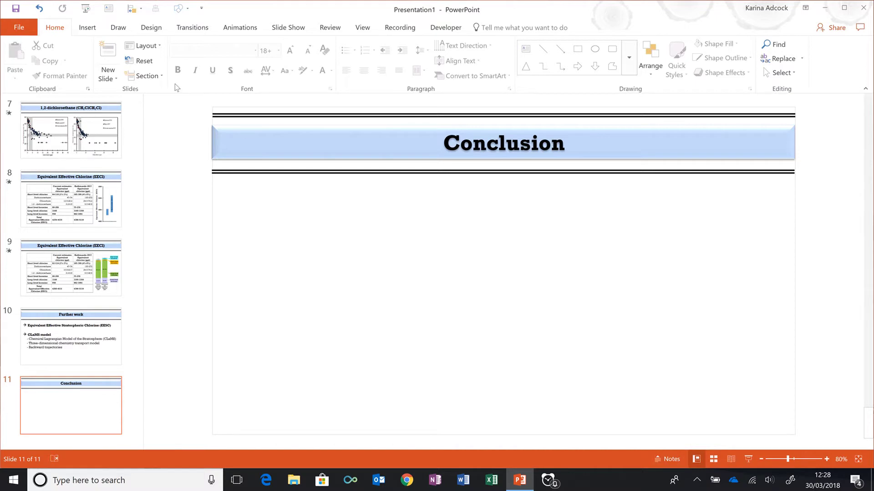
pyautogui.click(86, 28)
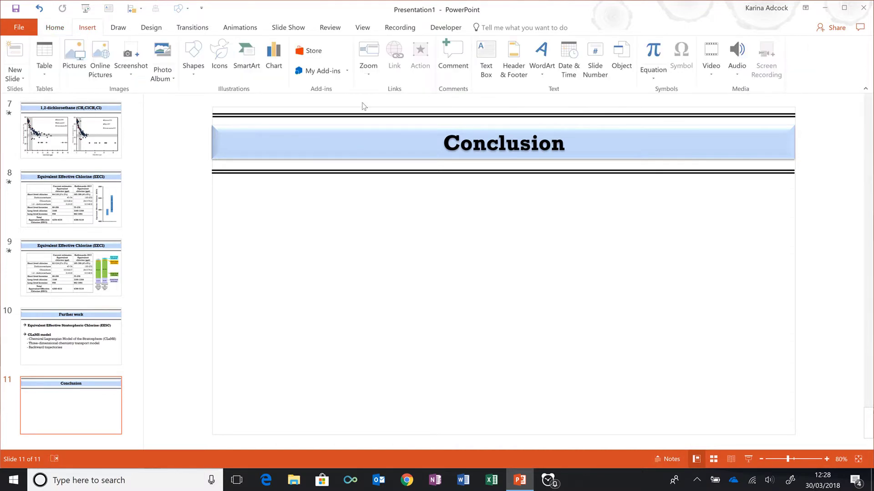
pyautogui.click(369, 69)
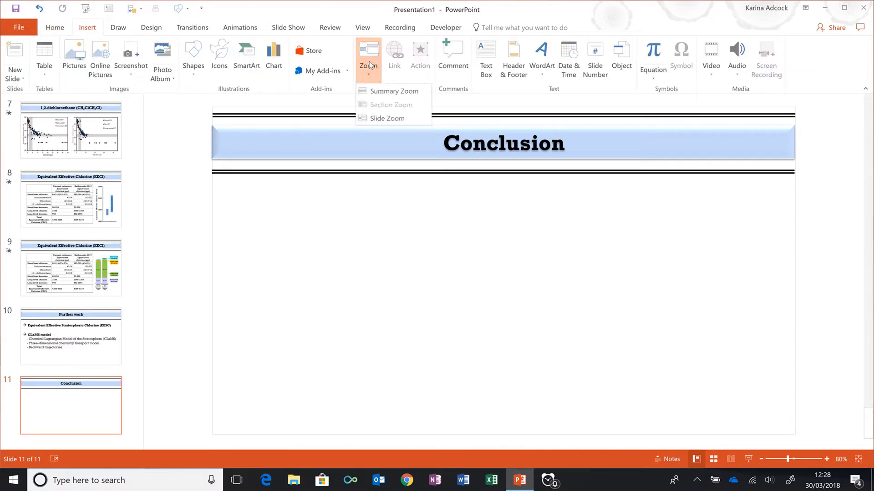
pyautogui.click(381, 119)
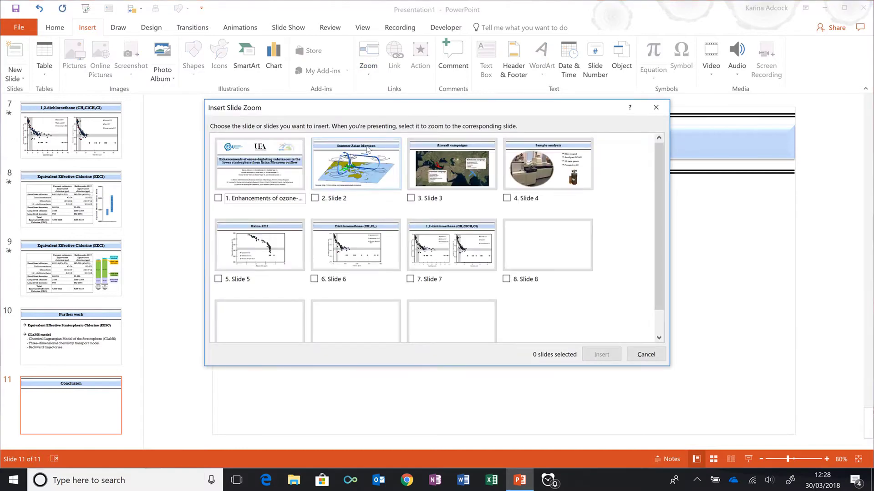
# Tick slides 2 through 10 and insert them as nine slide zooms.
pyautogui.click(368, 150)
pyautogui.click(458, 180)
pyautogui.click(555, 183)
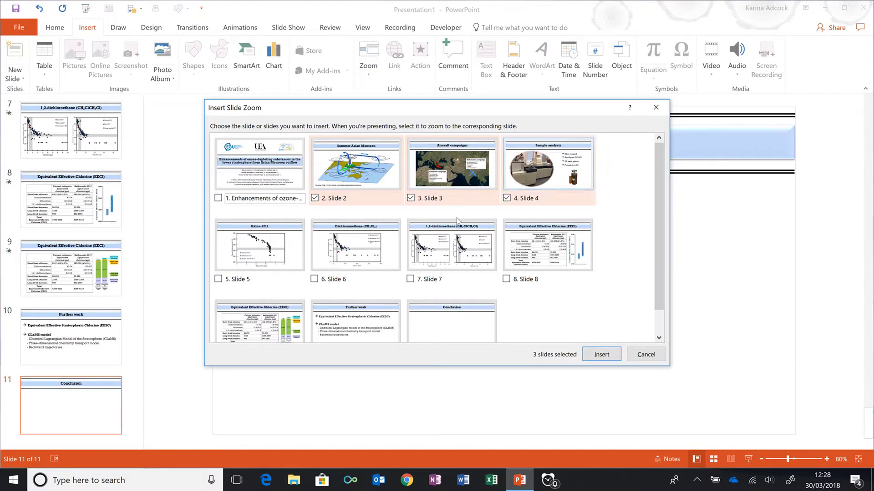
pyautogui.click(287, 265)
pyautogui.click(366, 260)
pyautogui.click(484, 258)
pyautogui.click(560, 264)
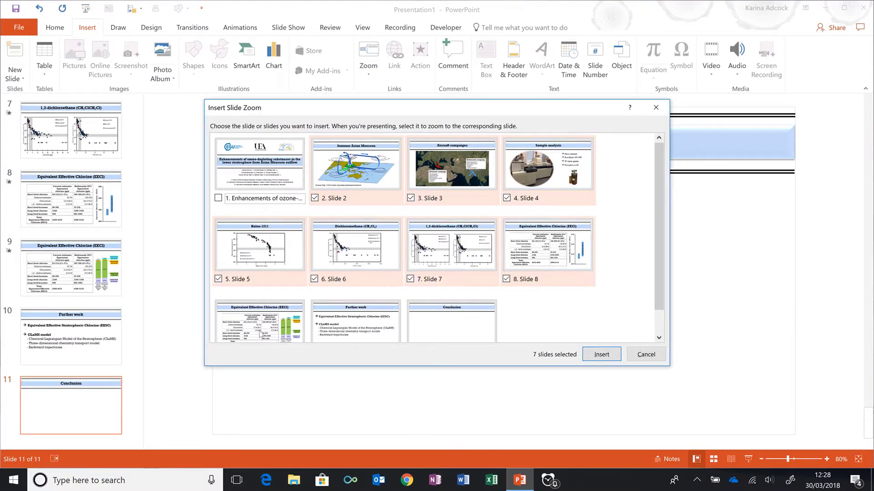
pyautogui.click(234, 341)
pyautogui.click(332, 322)
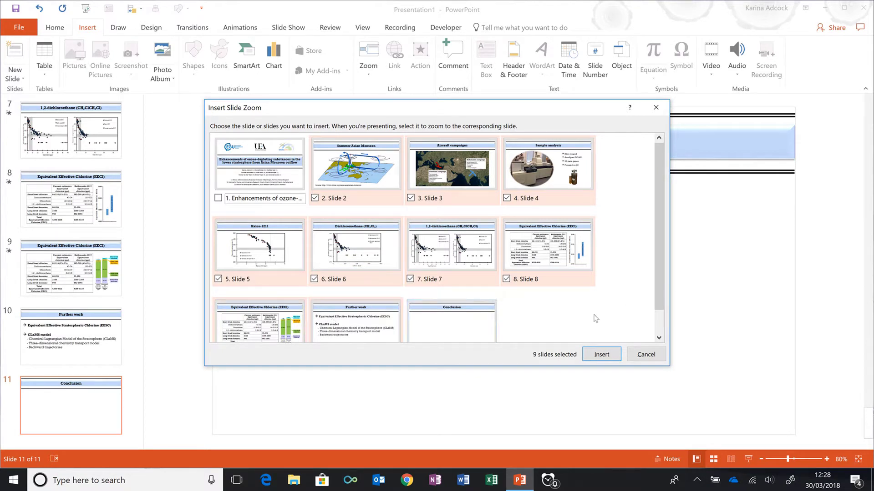
pyautogui.click(601, 356)
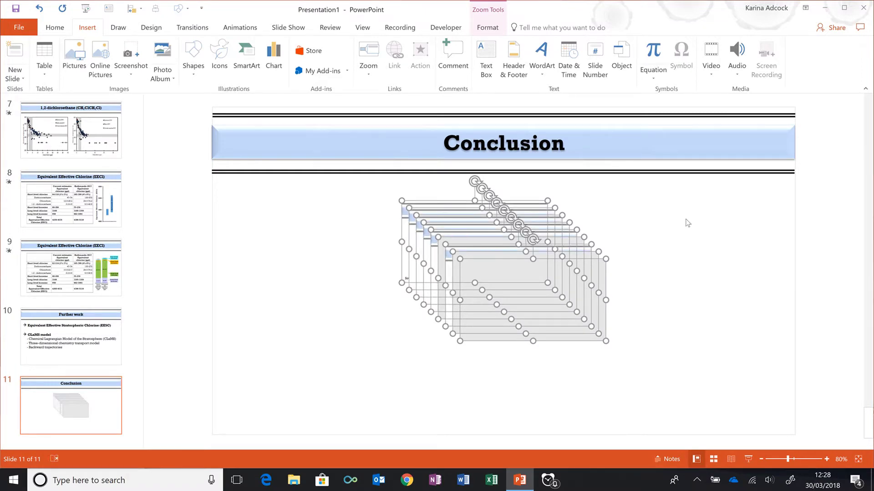
# Drag the nine zooms out of the stack into a rough three-column layout, then select them all.
pyautogui.click(667, 222)
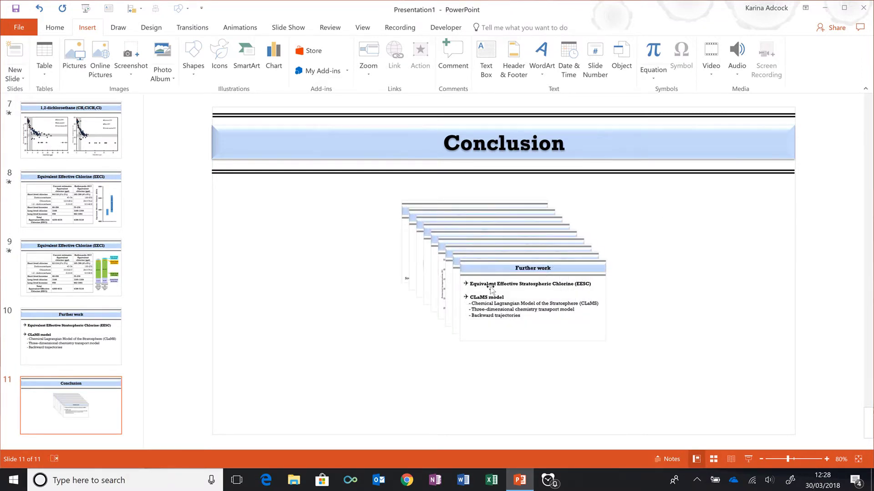
pyautogui.moveTo(491, 286); pyautogui.dragTo(655, 360)
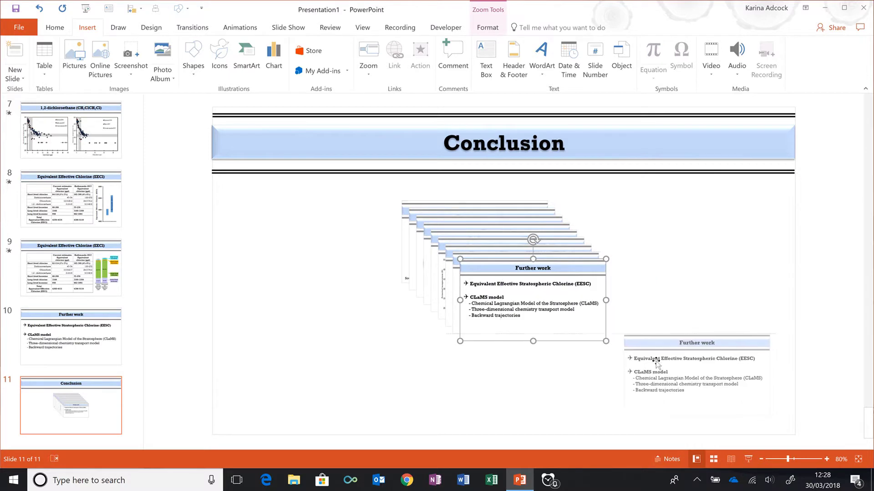
pyautogui.moveTo(515, 291); pyautogui.dragTo(317, 384)
pyautogui.moveTo(528, 278); pyautogui.dragTo(511, 319)
pyautogui.moveTo(491, 246); pyautogui.dragTo(291, 279)
pyautogui.click(507, 245)
pyautogui.moveTo(699, 206); pyautogui.dragTo(718, 216)
pyautogui.moveTo(497, 237); pyautogui.dragTo(551, 216)
pyautogui.moveTo(457, 232); pyautogui.dragTo(438, 218)
pyautogui.moveTo(485, 309); pyautogui.dragTo(458, 267)
pyautogui.moveTo(832, 432); pyautogui.dragTo(180, 161)
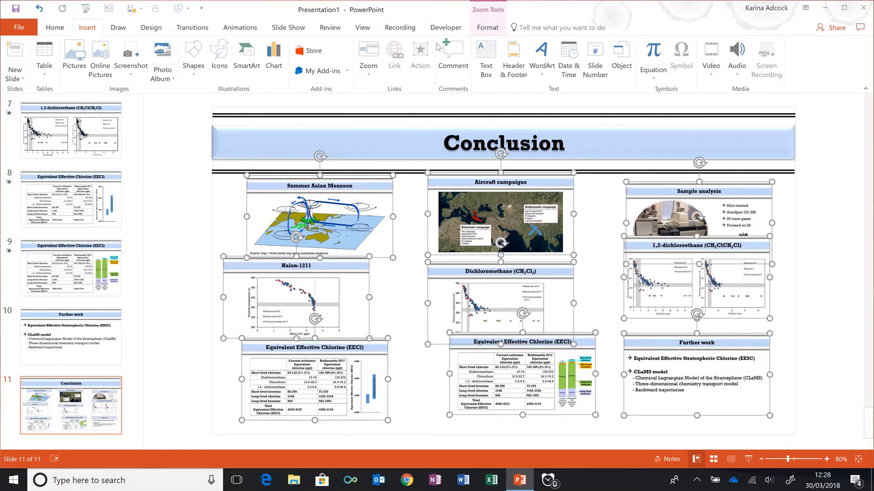
# Set the height of all selected zooms to 4.6 cm.
pyautogui.click(486, 28)
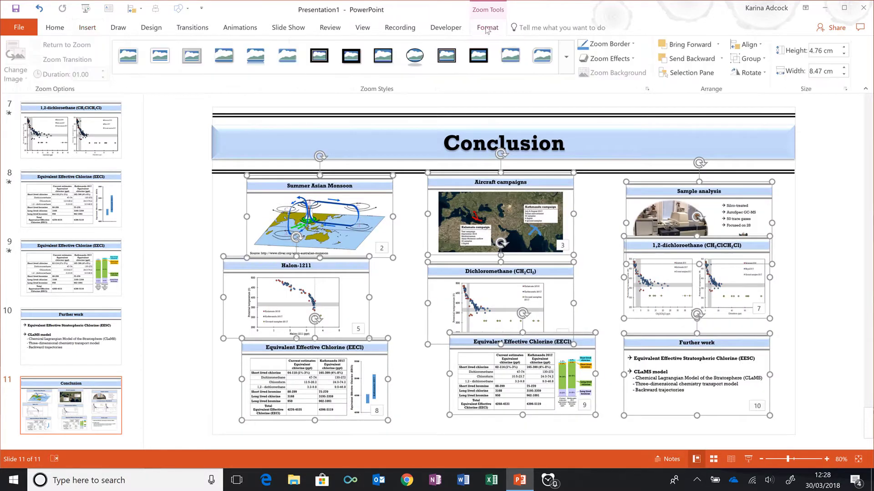
pyautogui.click(834, 52)
pyautogui.press('BackSpace')
pyautogui.write('4.6')
pyautogui.press('Return')
# Nudge each zoom into grid positions, stacking Sample analysis, 1,2-dichloroethane and Further work on the right.
pyautogui.click(813, 244)
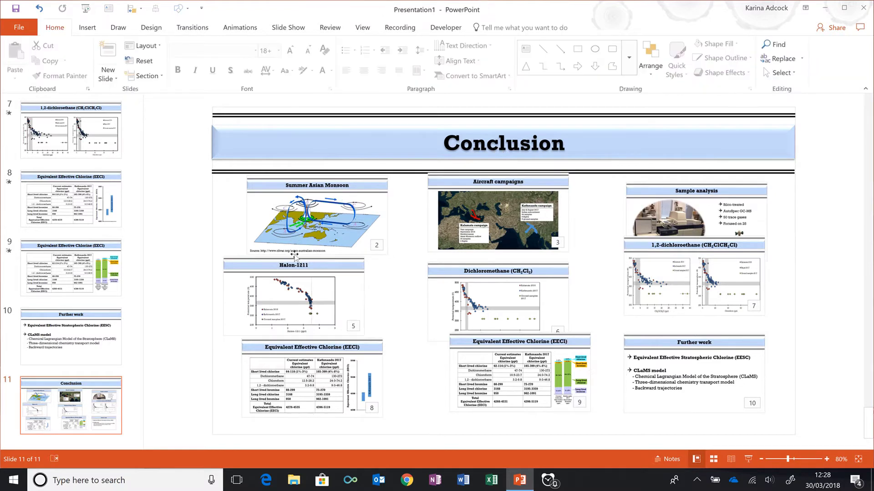
pyautogui.moveTo(277, 299); pyautogui.dragTo(298, 307)
pyautogui.moveTo(288, 367); pyautogui.dragTo(288, 372)
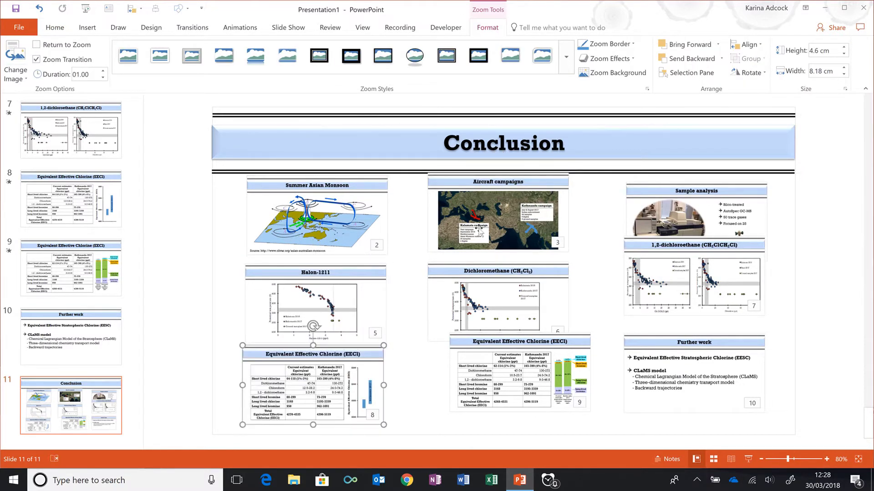
pyautogui.moveTo(478, 230); pyautogui.dragTo(480, 240)
pyautogui.moveTo(485, 286); pyautogui.dragTo(481, 290)
pyautogui.moveTo(505, 391); pyautogui.dragTo(482, 402)
pyautogui.moveTo(676, 231); pyautogui.dragTo(675, 235)
pyautogui.moveTo(679, 309); pyautogui.dragTo(682, 339)
pyautogui.moveTo(674, 386)
pyautogui.mouseDown()
pyautogui.moveTo(678, 376)
pyautogui.moveTo(680, 396)
pyautogui.mouseUp()
pyautogui.moveTo(723, 379)
pyautogui.mouseDown()
pyautogui.moveTo(737, 377)
pyautogui.moveTo(726, 373)
pyautogui.mouseUp()
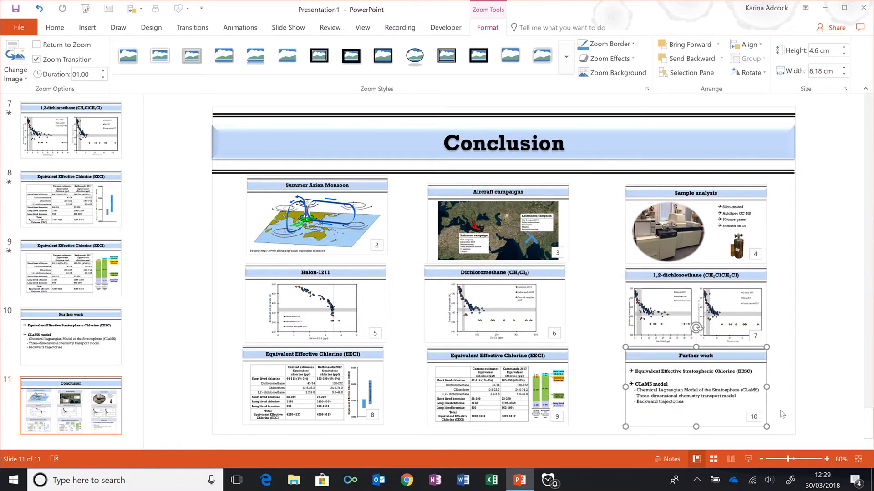
pyautogui.moveTo(778, 434); pyautogui.dragTo(584, 163)
# Centre-align the zooms within the right, middle and left columns.
pyautogui.click(745, 45)
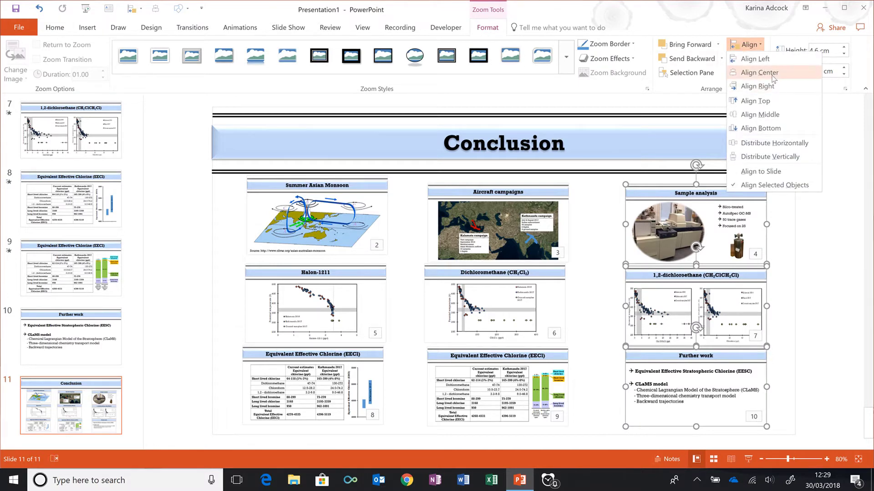
pyautogui.click(772, 76)
pyautogui.moveTo(587, 430); pyautogui.dragTo(416, 173)
pyautogui.click(748, 45)
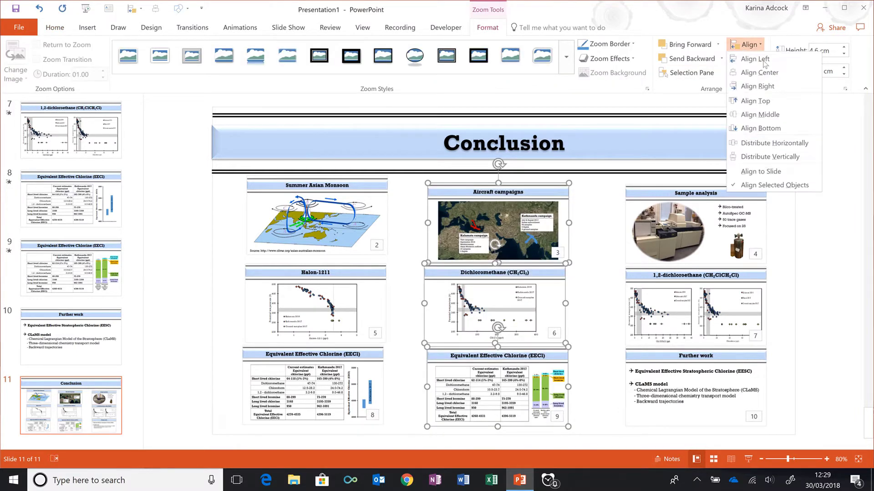
pyautogui.click(769, 75)
pyautogui.moveTo(399, 436); pyautogui.dragTo(234, 149)
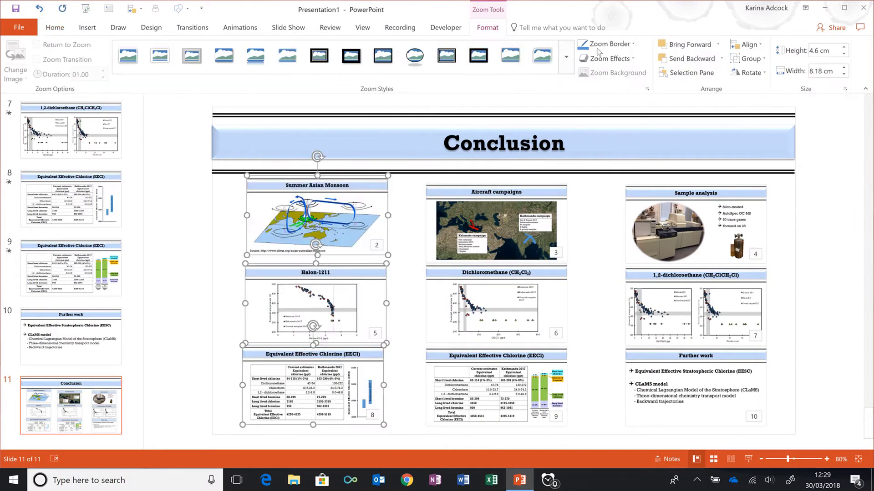
pyautogui.click(730, 45)
pyautogui.click(765, 74)
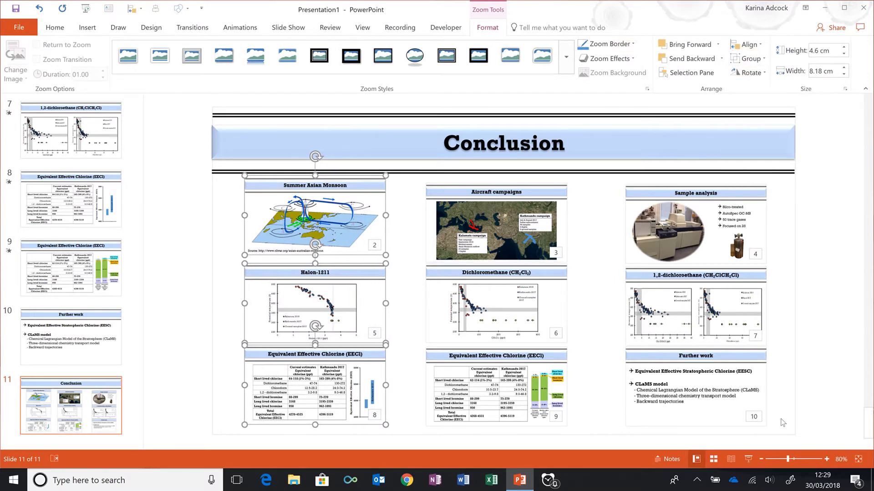
# Apply Align Middle to the bottom, middle and top rows so each row is level.
pyautogui.moveTo(784, 429); pyautogui.dragTo(190, 329)
pyautogui.click(745, 44)
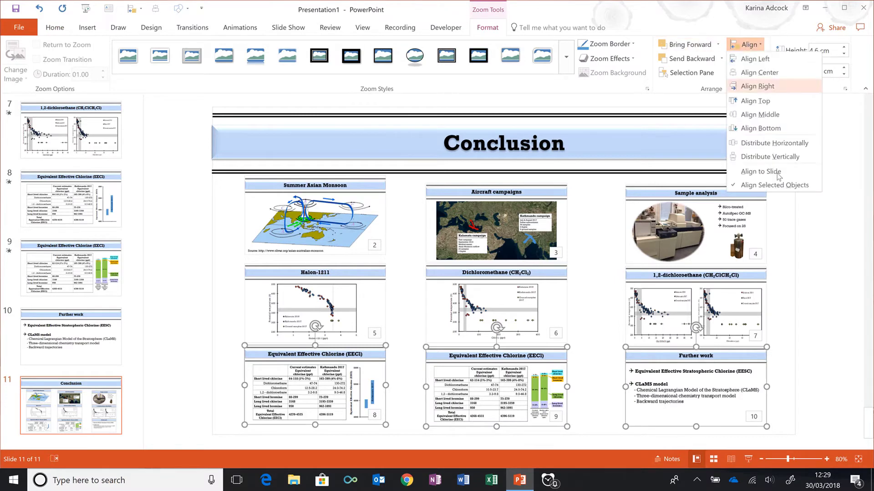
pyautogui.click(786, 115)
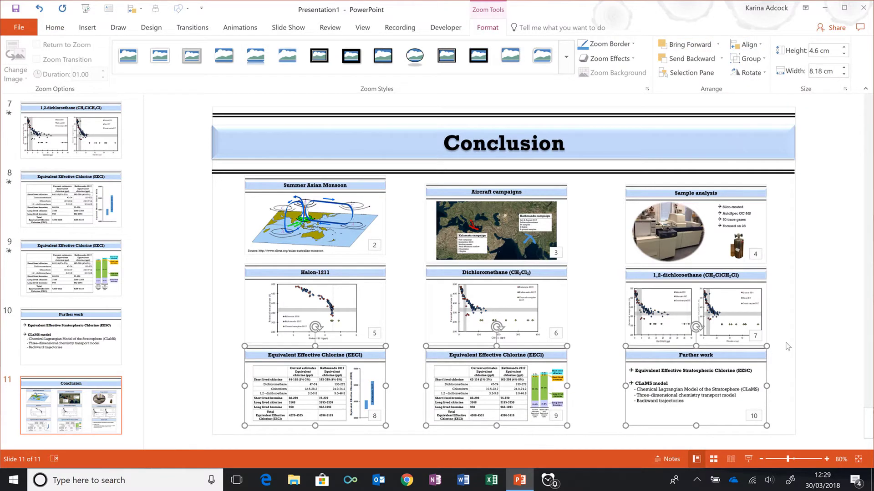
pyautogui.moveTo(786, 343); pyautogui.dragTo(765, 328)
pyautogui.moveTo(770, 389); pyautogui.dragTo(213, 243)
pyautogui.click(651, 61)
pyautogui.moveTo(681, 219)
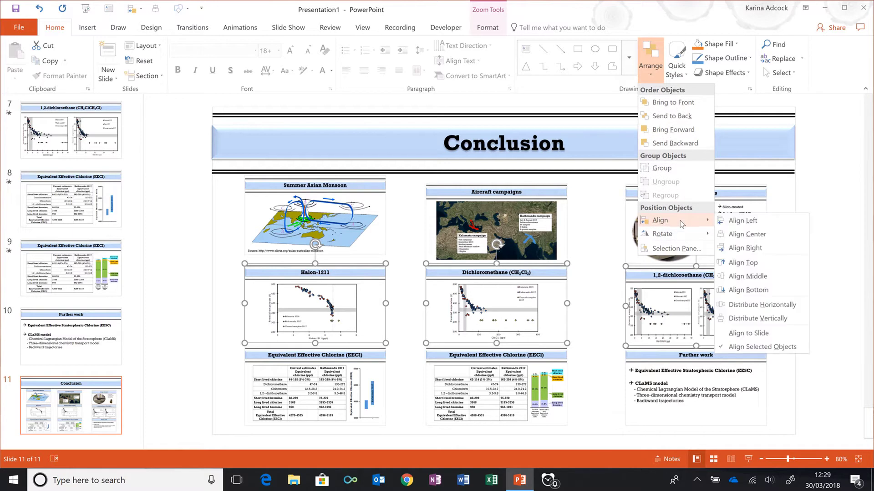
pyautogui.click(773, 277)
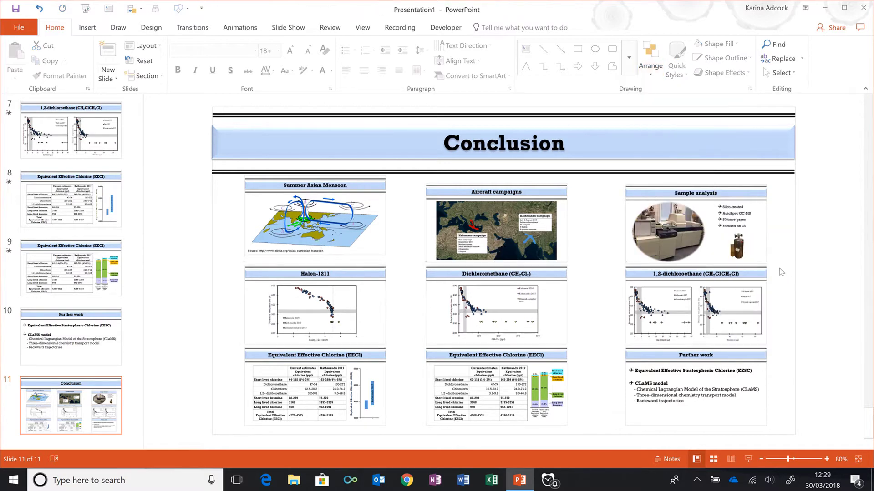
pyautogui.moveTo(780, 270); pyautogui.dragTo(205, 170)
pyautogui.click(647, 56)
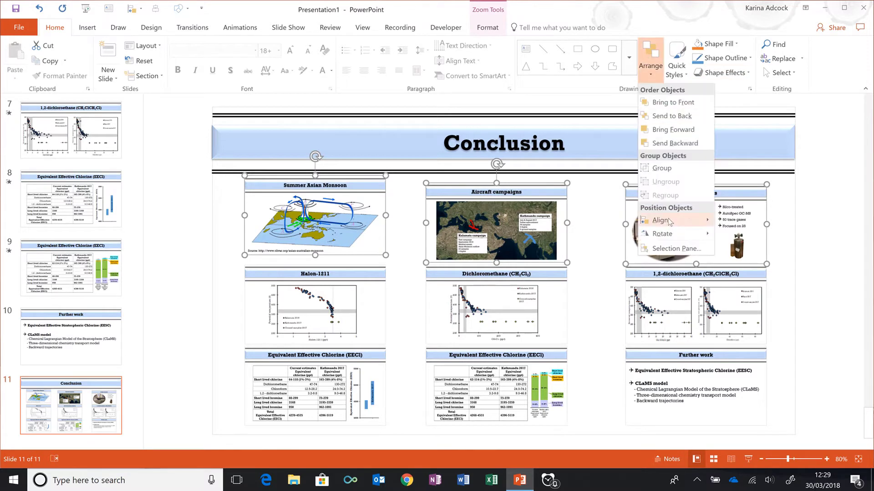
pyautogui.moveTo(668, 220)
pyautogui.click(775, 279)
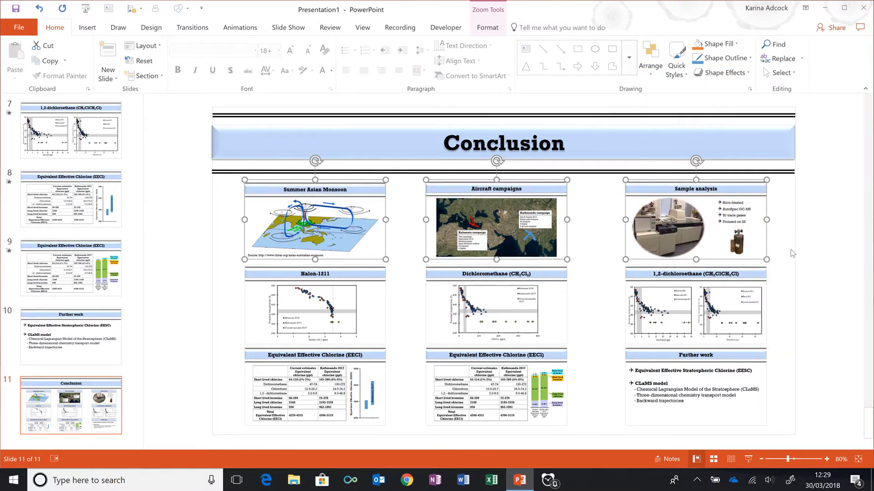
pyautogui.click(823, 251)
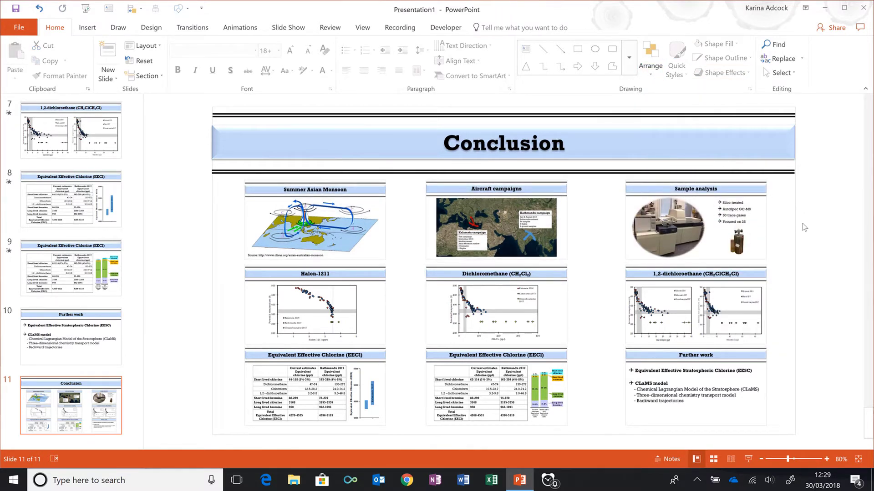
# Turn on Return to Zoom for the Summer Asian Monsoon (slide 2) zoom.
pyautogui.click(299, 199)
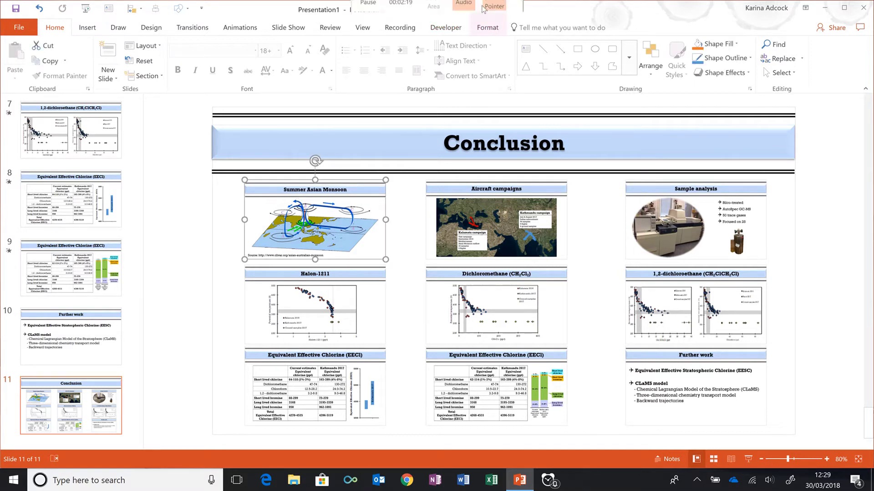
pyautogui.moveTo(484, 10)
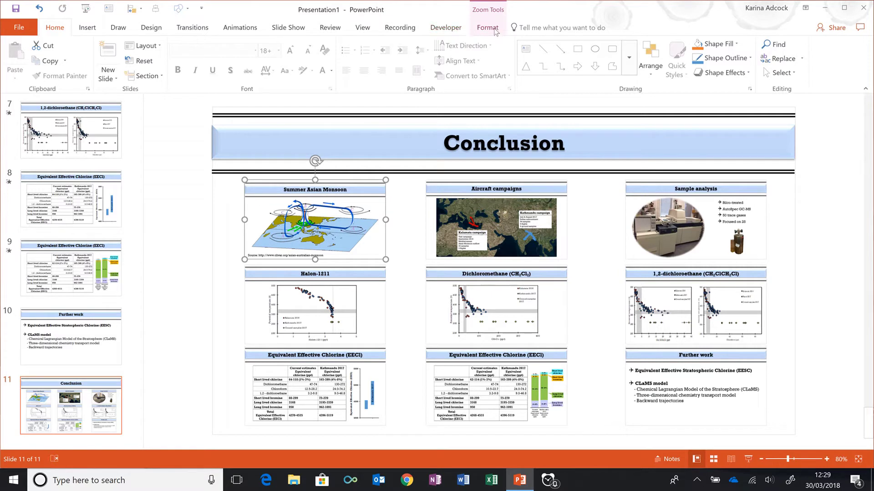
pyautogui.click(500, 28)
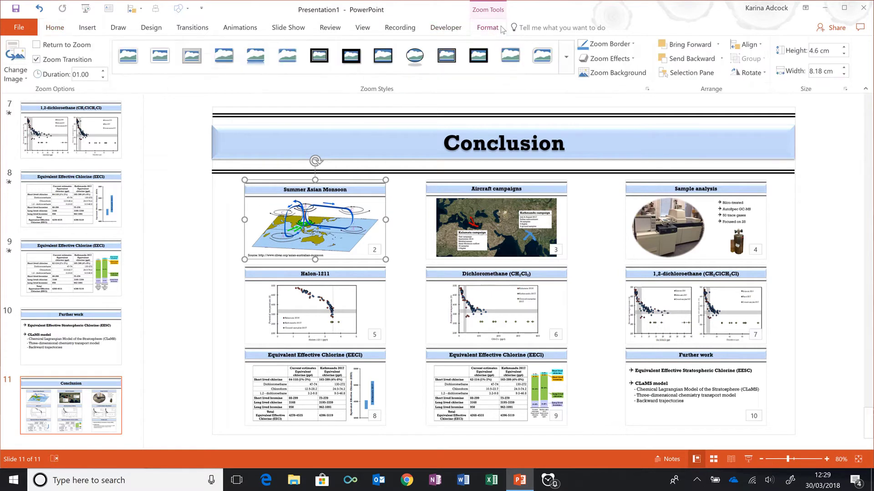
pyautogui.click(37, 44)
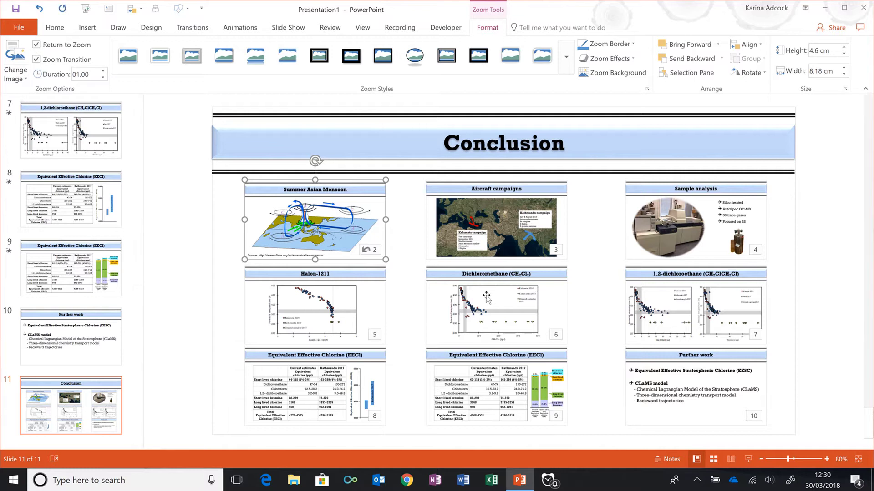
# Switch on Return to Zoom for the Dichloromethane zoom too, then deselect it.
pyautogui.click(486, 297)
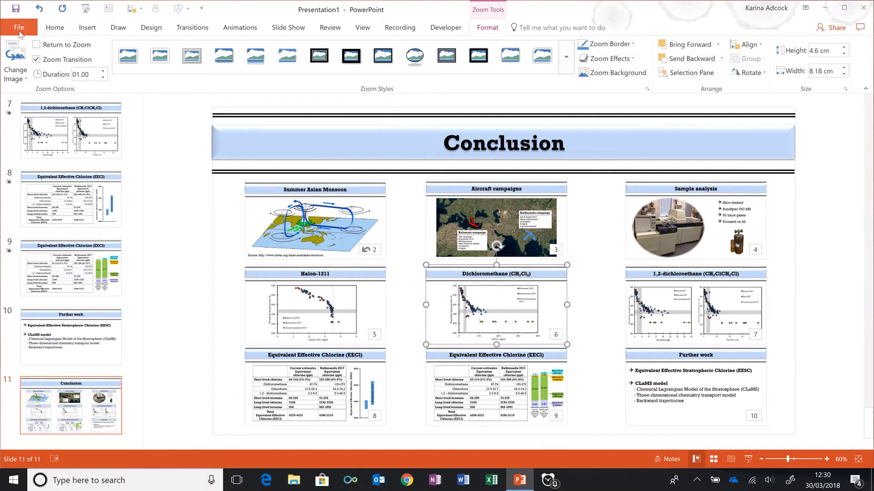
pyautogui.click(37, 44)
pyautogui.click(397, 233)
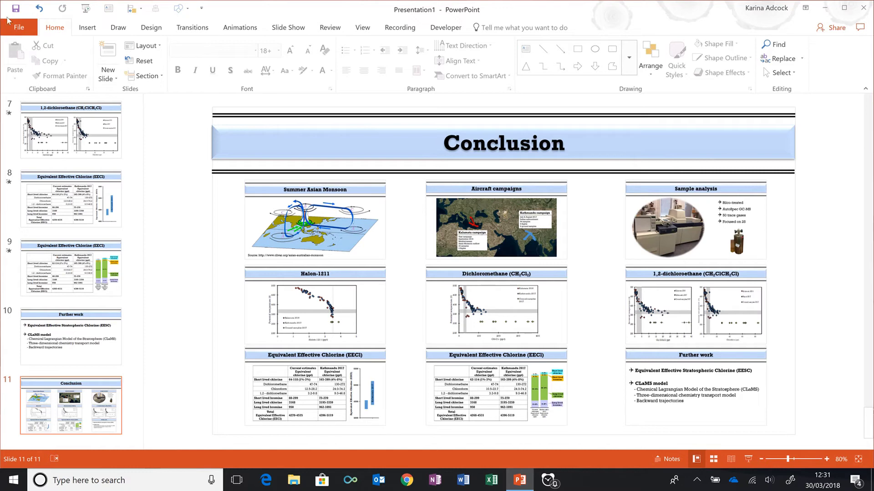
# Save As JPEG File Interchange Format, exporting all slides as separate images.
pyautogui.click(18, 28)
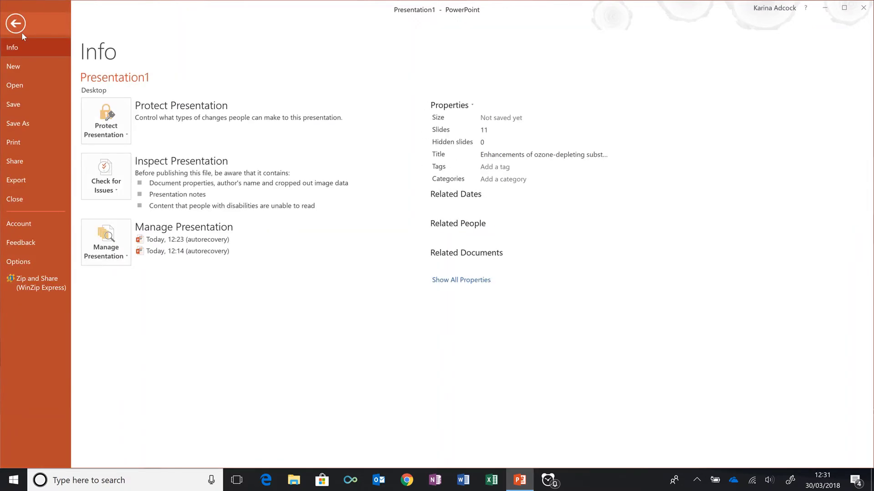
pyautogui.click(36, 122)
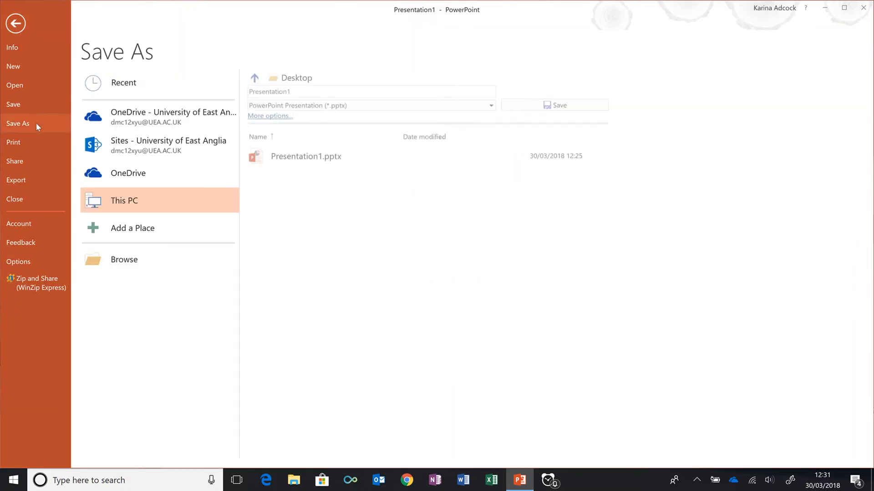
pyautogui.click(441, 105)
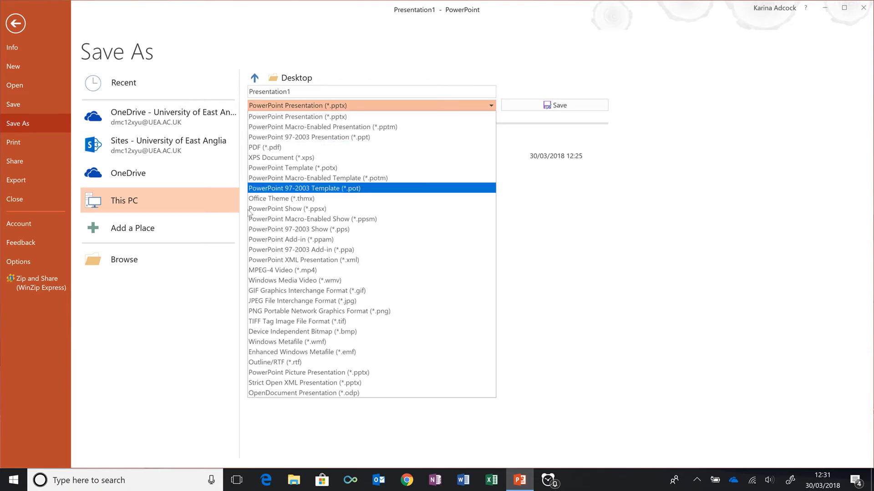
pyautogui.click(292, 301)
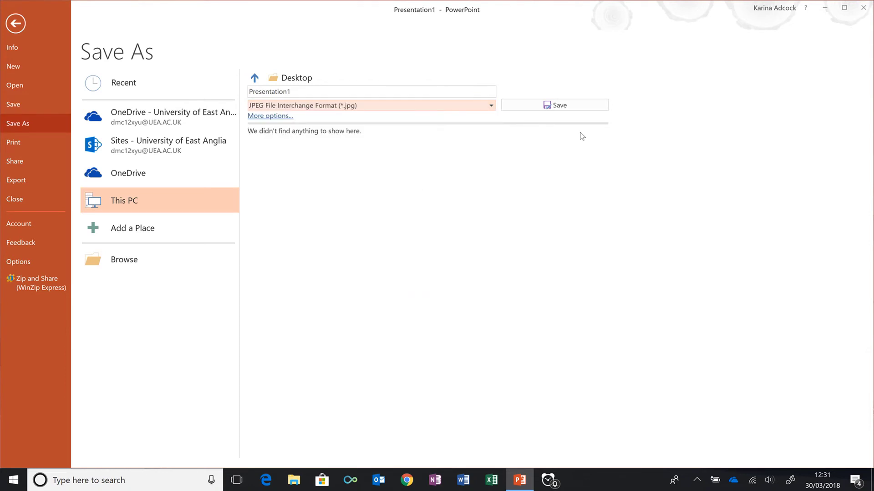
pyautogui.click(577, 106)
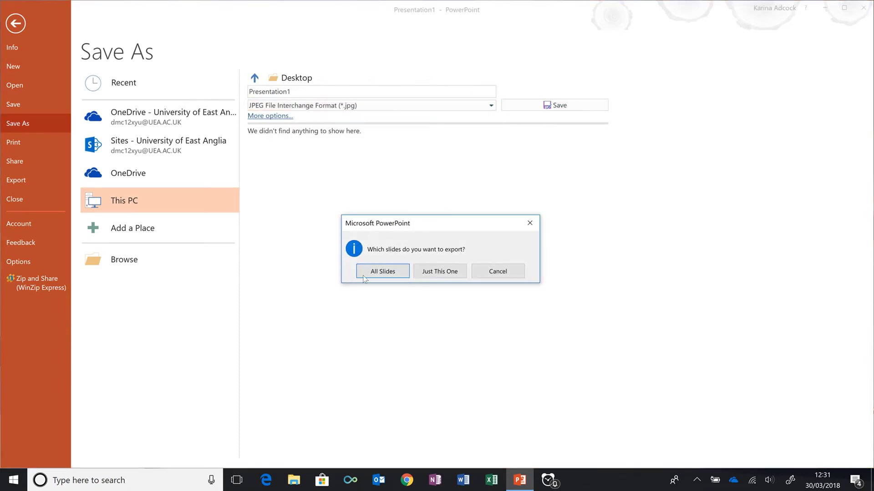
pyautogui.click(373, 272)
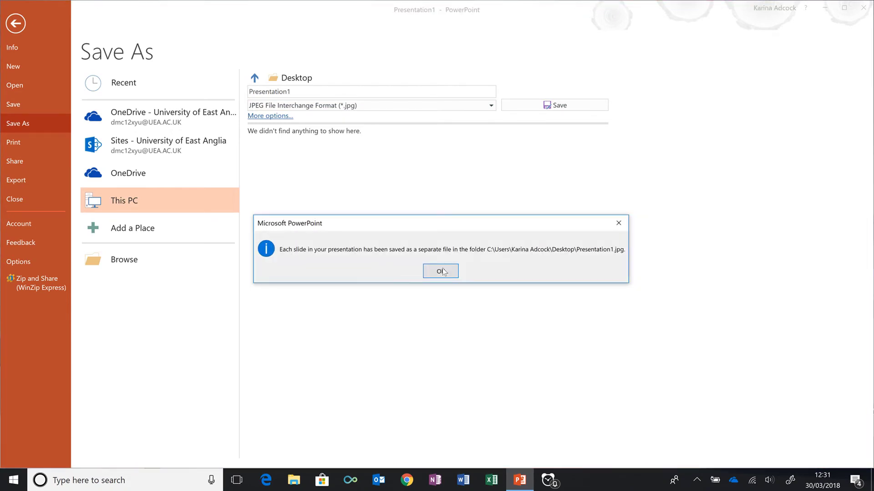
# Insert all eleven slide JPEGs from the Presentation1 folder as pictures.
pyautogui.click(441, 269)
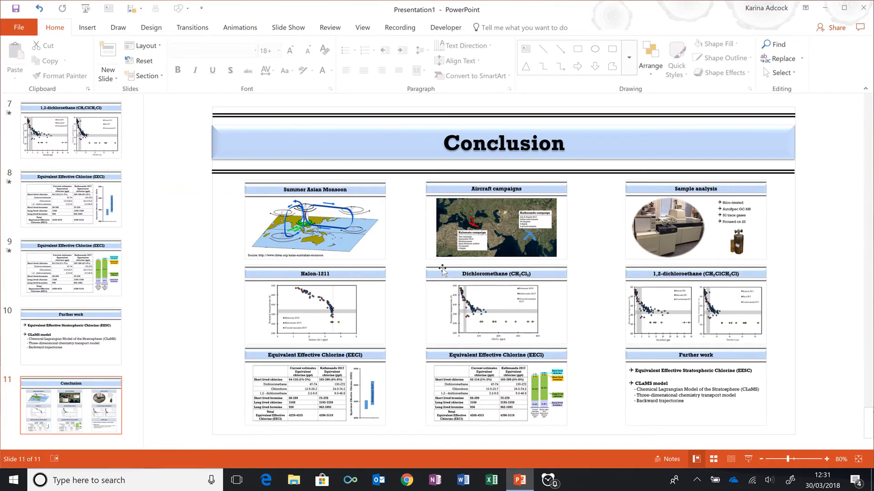
pyautogui.click(88, 27)
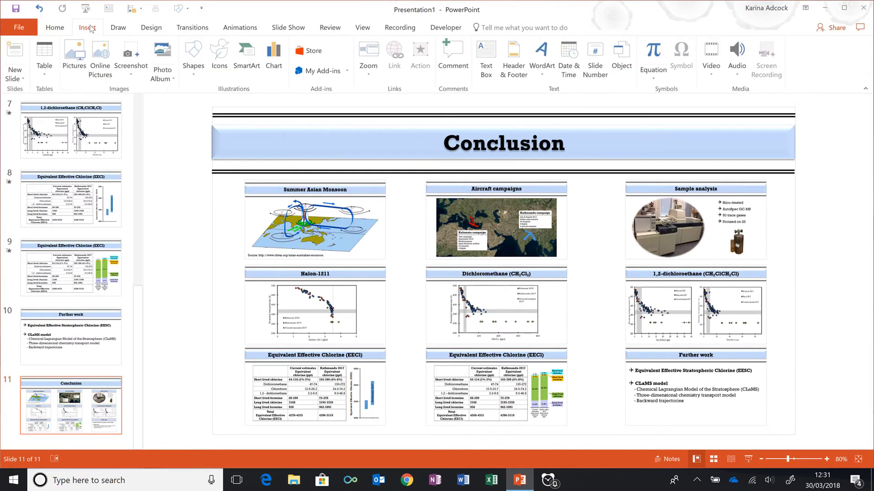
pyautogui.click(82, 69)
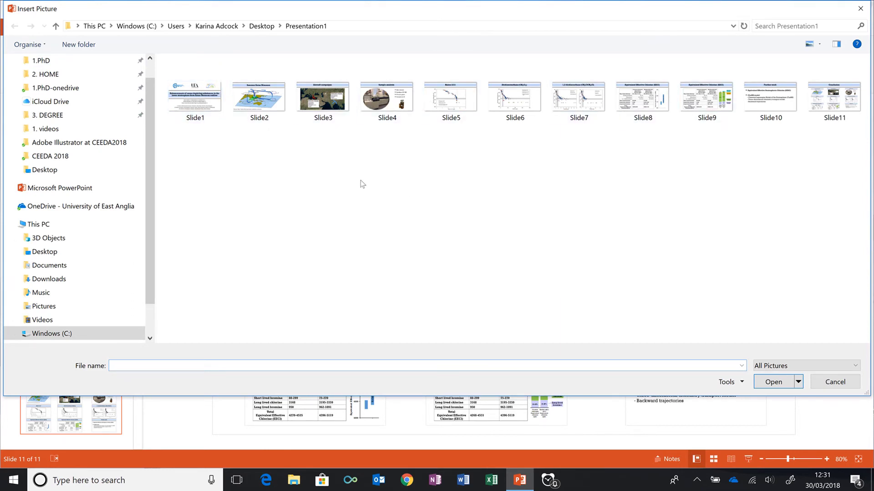
pyautogui.hotkey('ctrl', 'a')
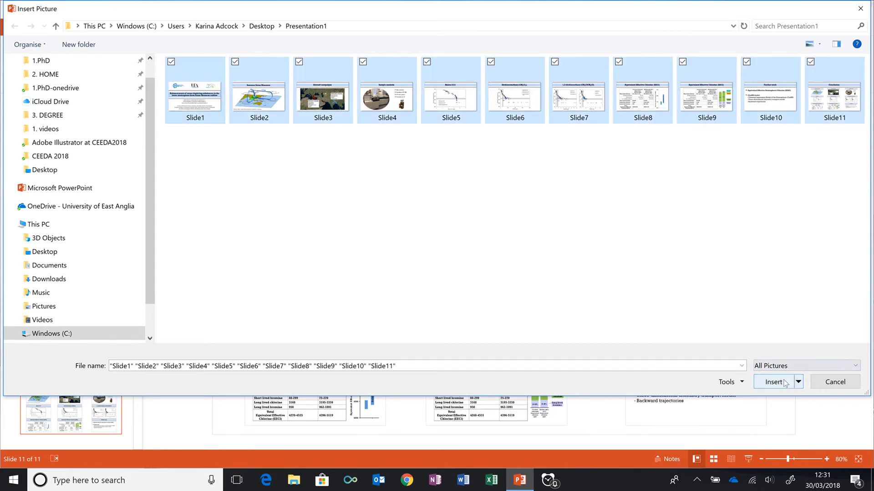
pyautogui.click(779, 384)
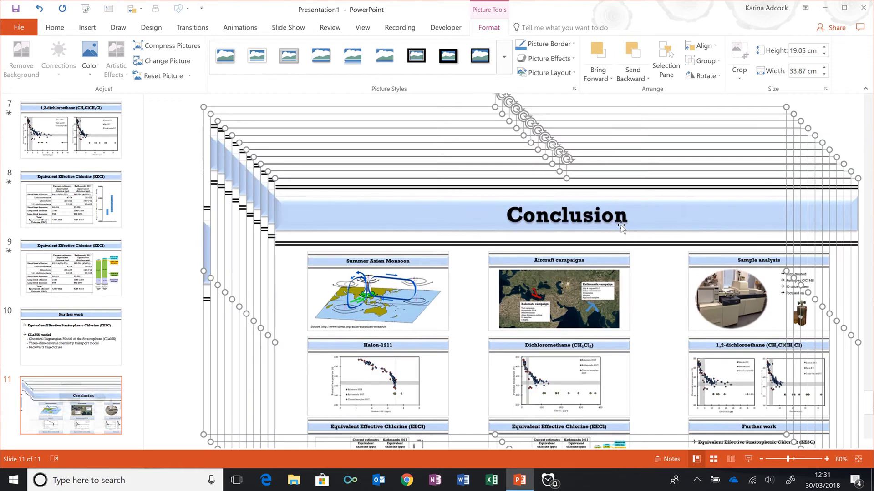
# Resize the inserted slide images to 4.6 cm high.
pyautogui.click(809, 51)
pyautogui.press('BackSpace')
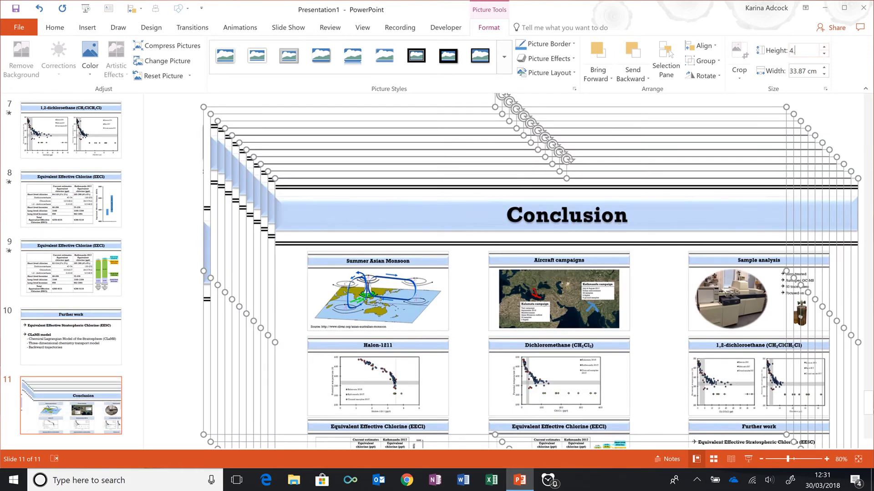
pyautogui.press('Return')
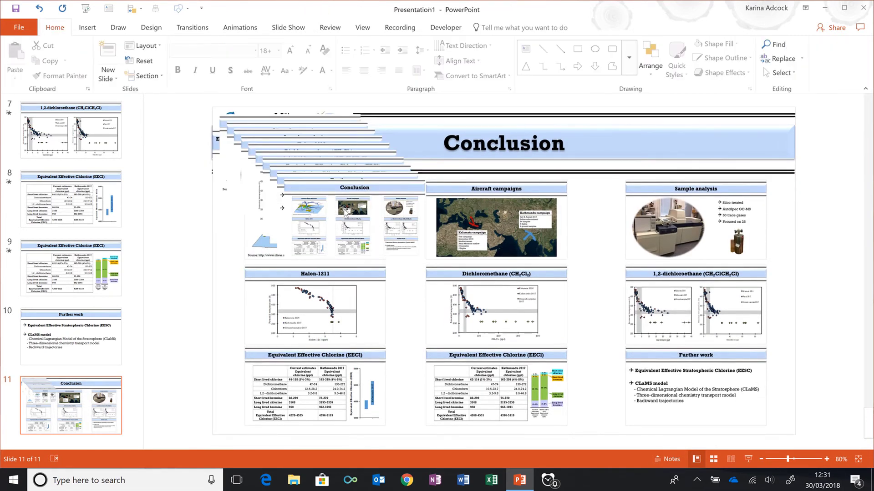
# Delete the Conclusion image and move the Further work image to the middle column.
pyautogui.moveTo(354, 199); pyautogui.dragTo(496, 279)
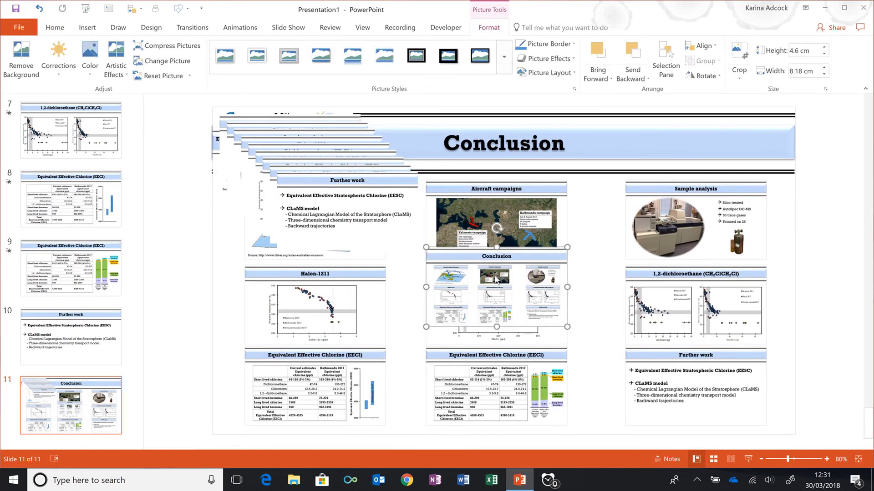
pyautogui.press('Delete')
pyautogui.moveTo(357, 199); pyautogui.dragTo(536, 298)
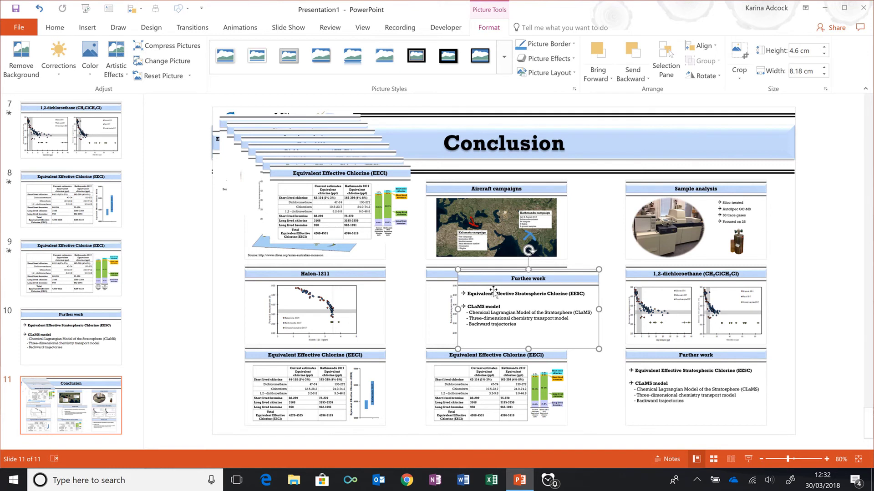
# Hyperlink the Further work image to Slide 10 via Place in This Document.
pyautogui.click(89, 28)
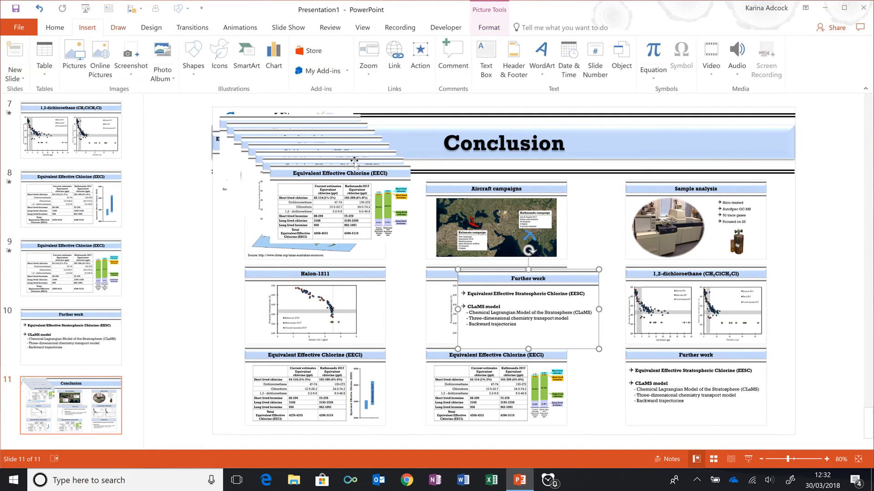
pyautogui.click(394, 61)
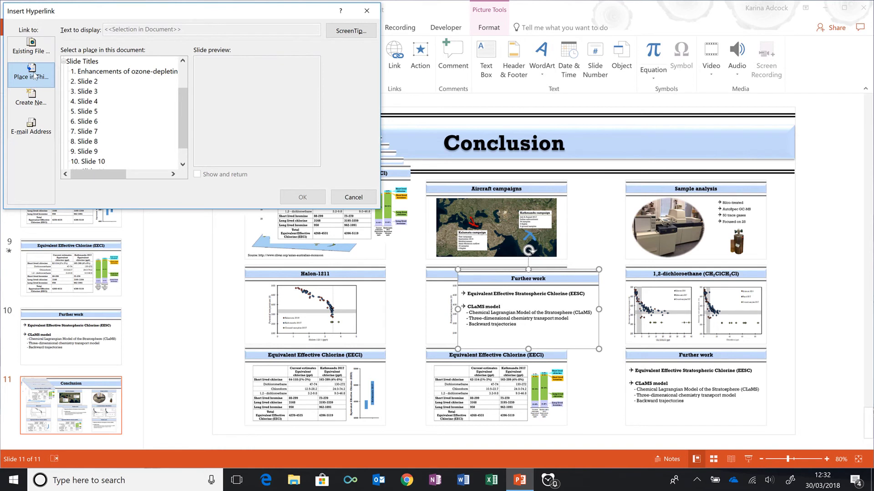
pyautogui.click(105, 162)
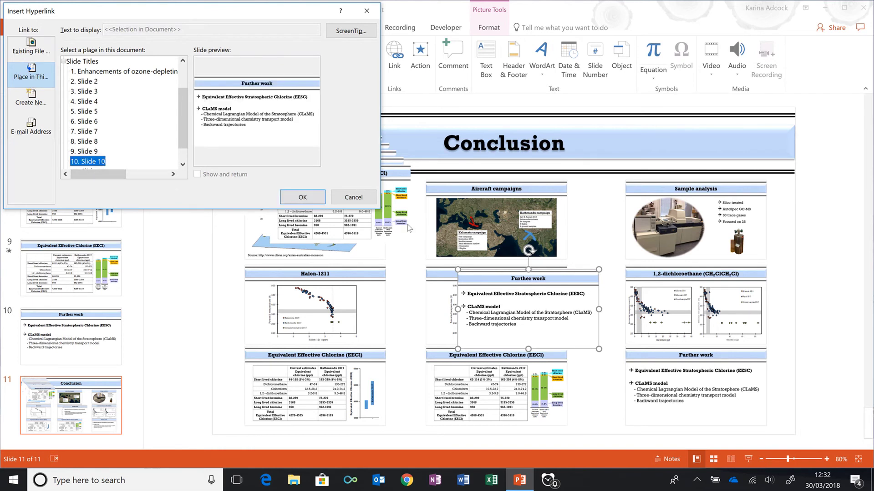
pyautogui.click(302, 197)
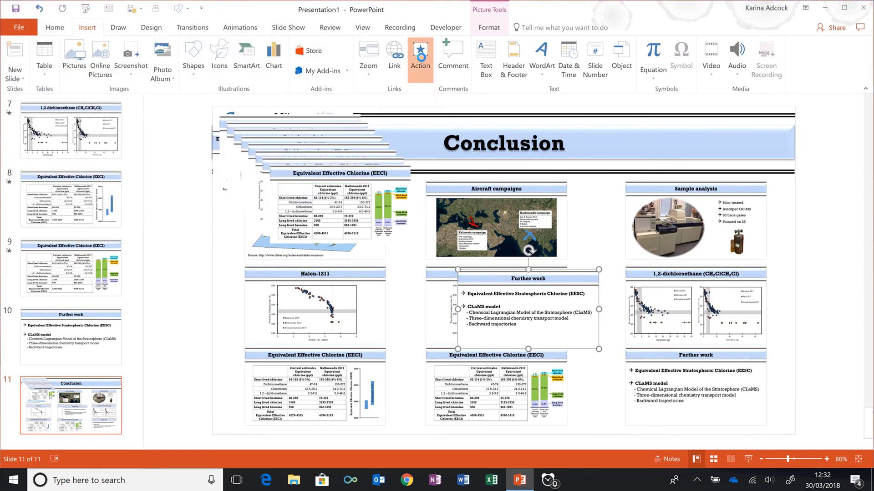
# Add a mouse-click Action on the image that hyperlinks to Slide 10.
pyautogui.click(420, 53)
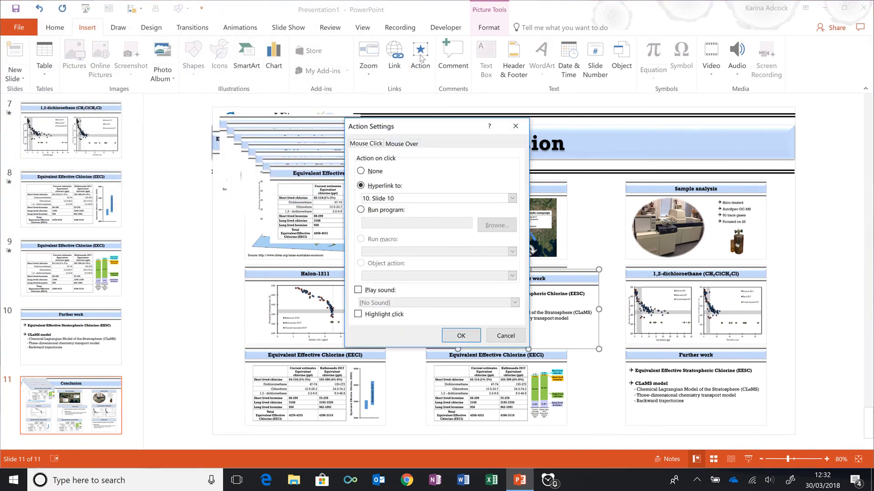
pyautogui.click(398, 199)
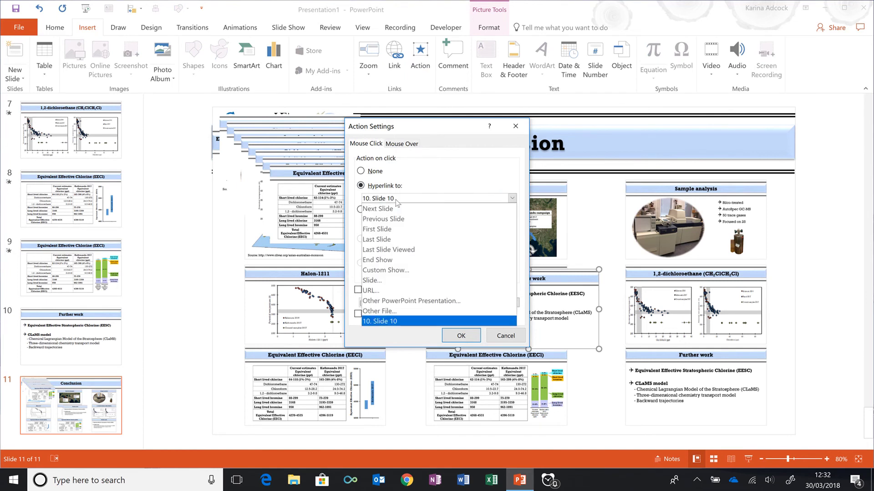
pyautogui.click(381, 280)
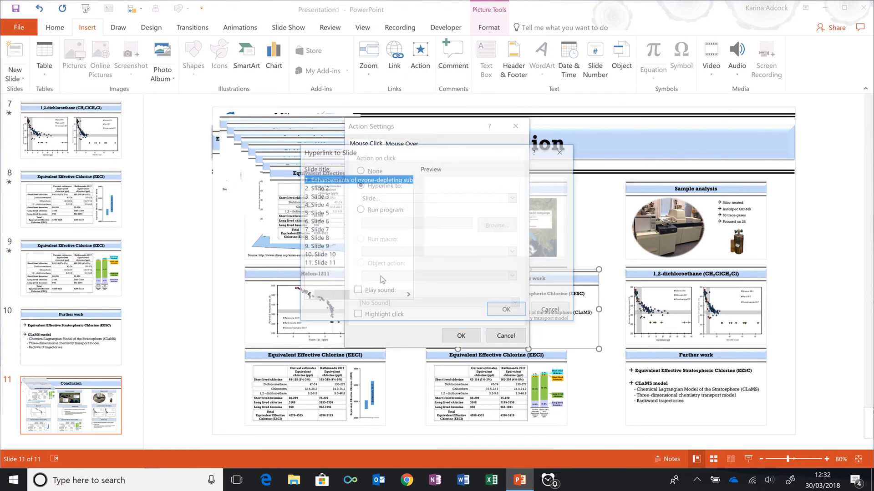
pyautogui.click(330, 255)
pyautogui.click(500, 312)
pyautogui.click(459, 336)
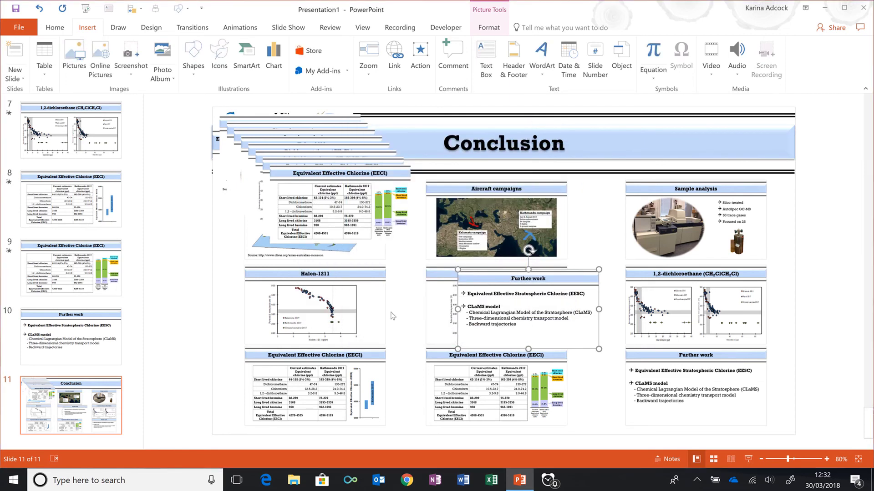
# Apply the 0.90-second Zoom transition to slide 10, Further work, preview it, then return to Conclusion.
pyautogui.click(56, 337)
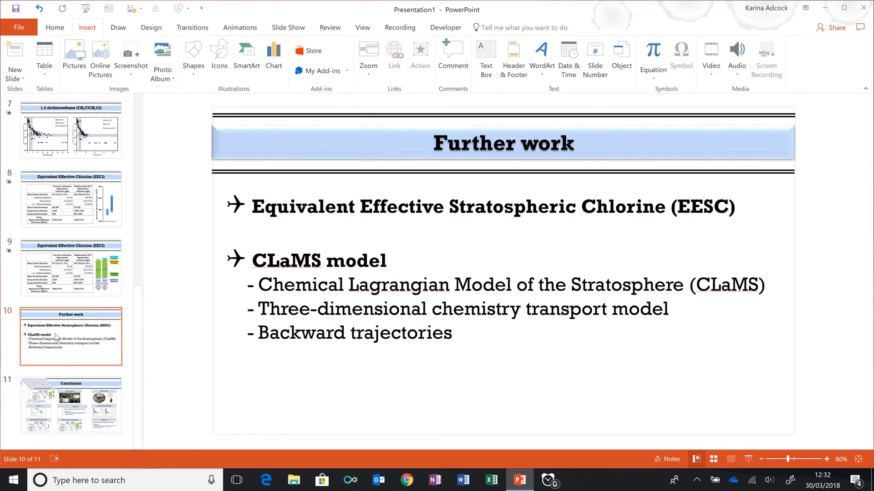
pyautogui.click(192, 28)
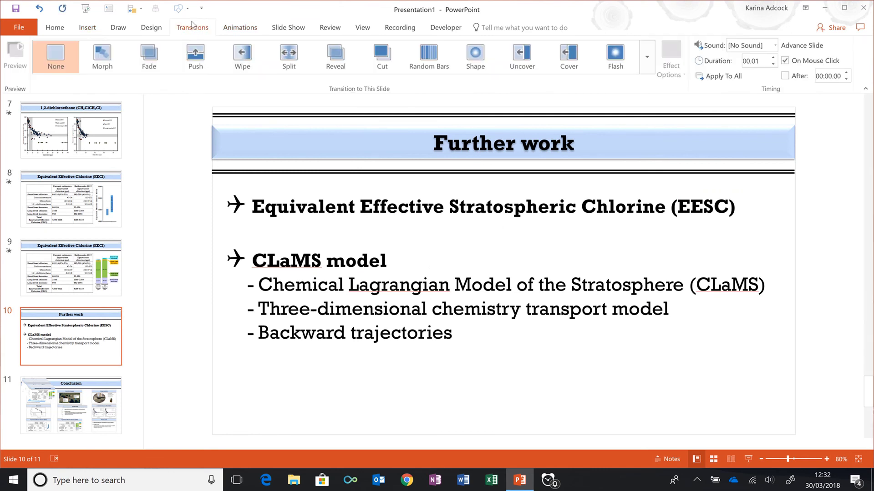
pyautogui.click(649, 57)
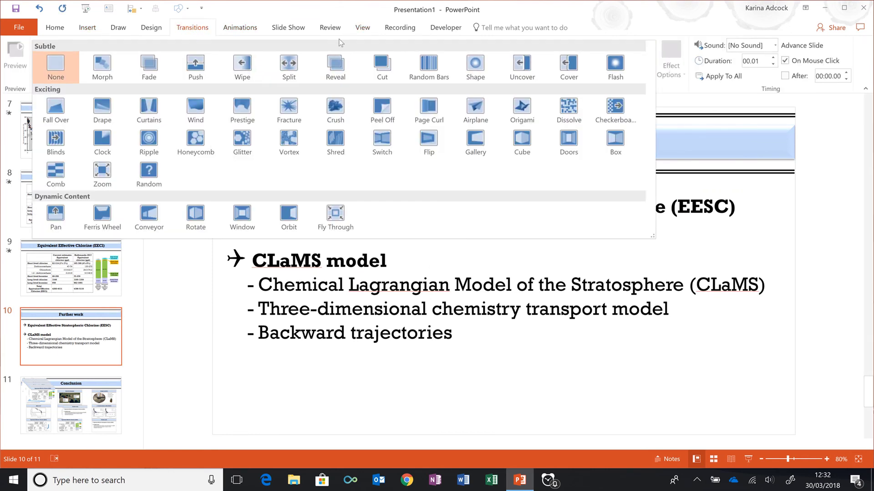
pyautogui.click(101, 168)
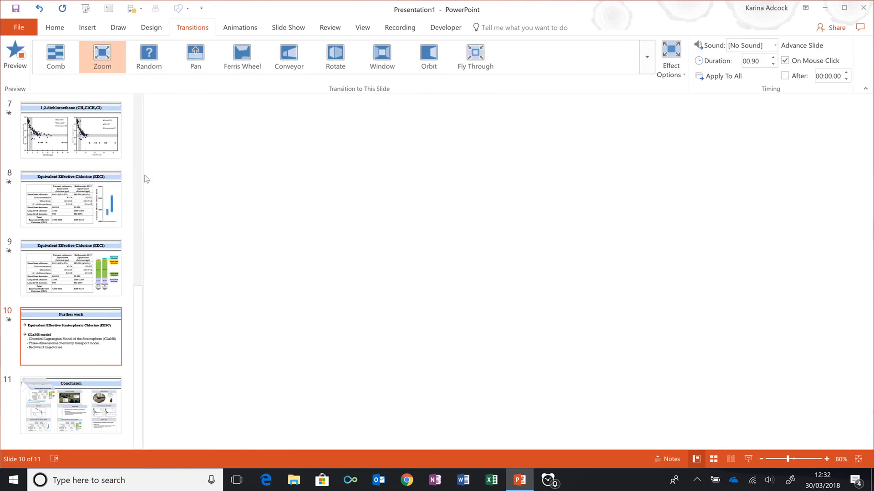
pyautogui.click(64, 398)
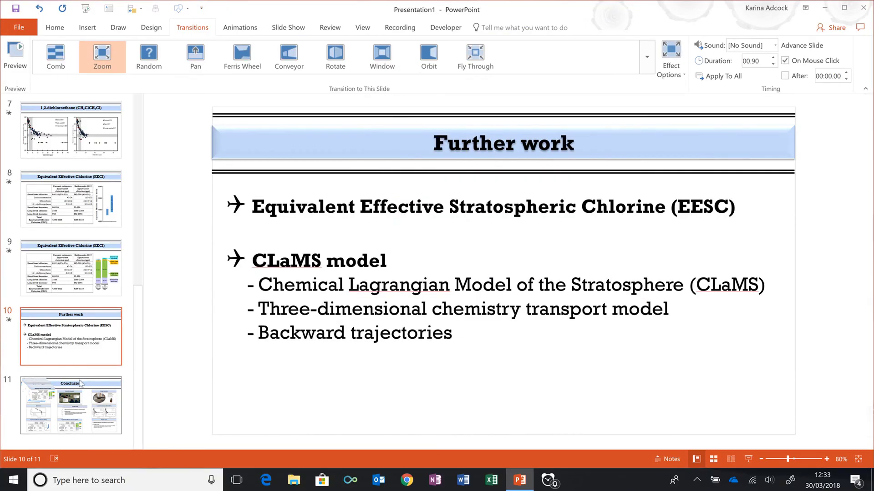
pyautogui.click(80, 397)
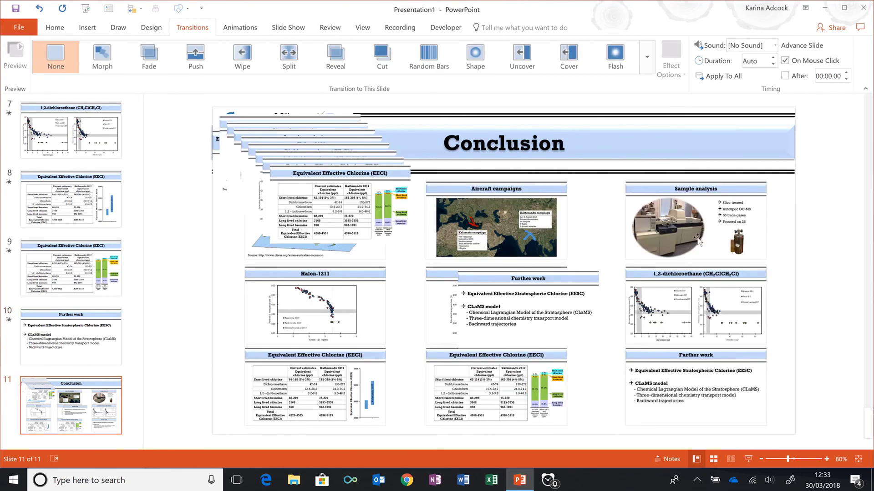